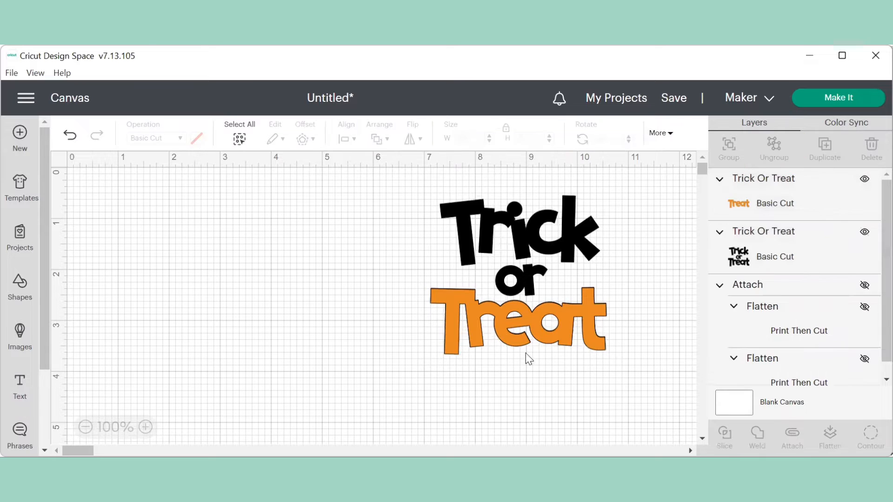
- Ungroup the title and drag the orange Treat below the black Trick or Treat text
{"action": "left_click", "coordinate": [526, 333]}
{"action": "left_click_drag", "start_coordinate": [525, 333], "coordinate": [525, 346]}
{"action": "key", "text": "ctrl+z"}
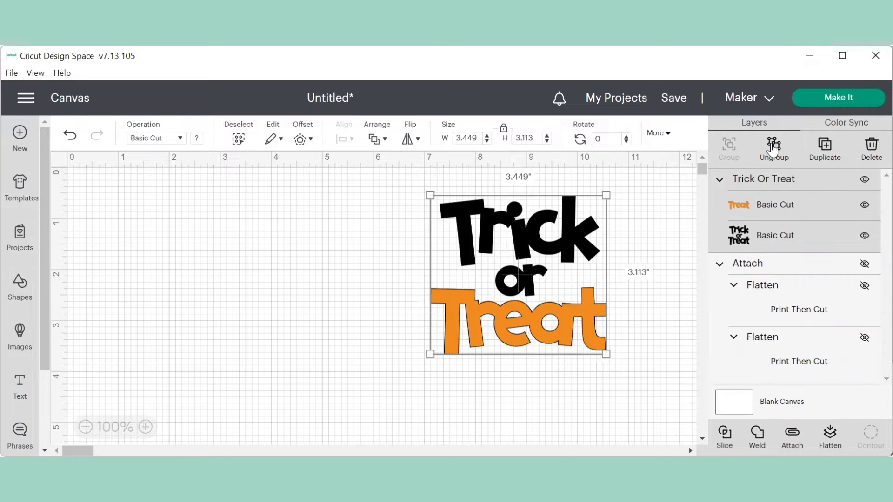
{"action": "left_click", "coordinate": [773, 150]}
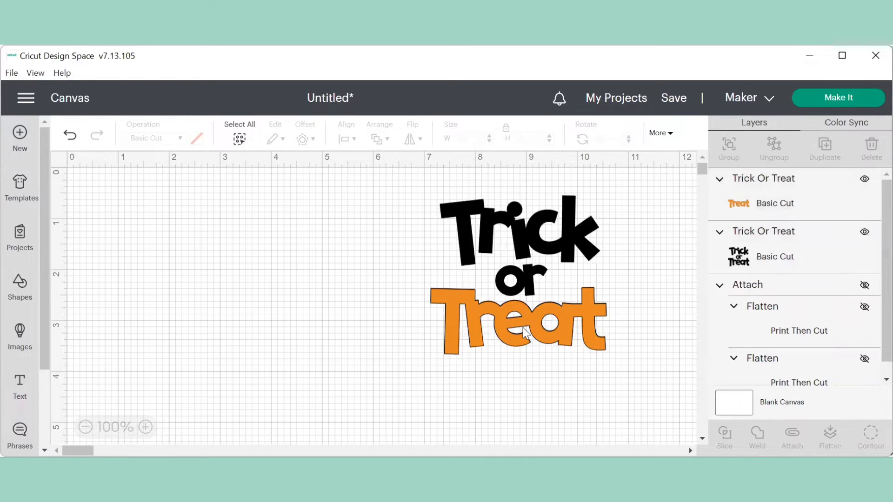
{"action": "left_click_drag", "start_coordinate": [526, 333], "coordinate": [537, 419]}
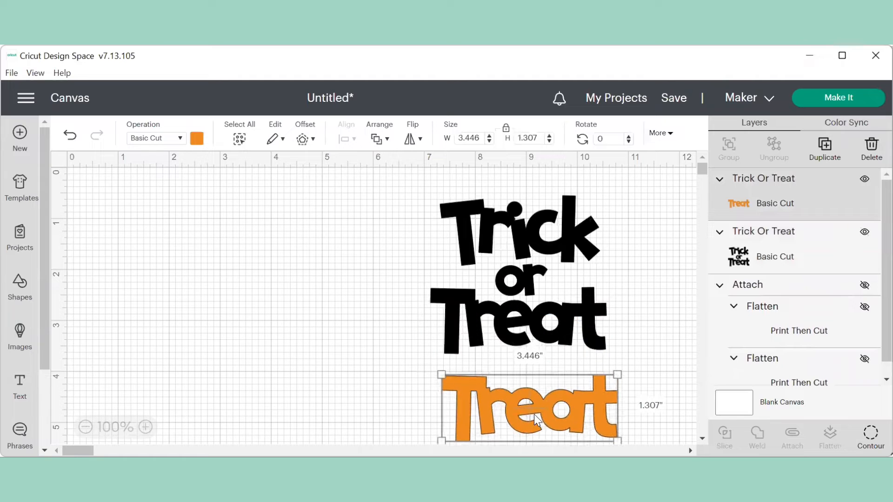
{"action": "left_click", "coordinate": [535, 321]}
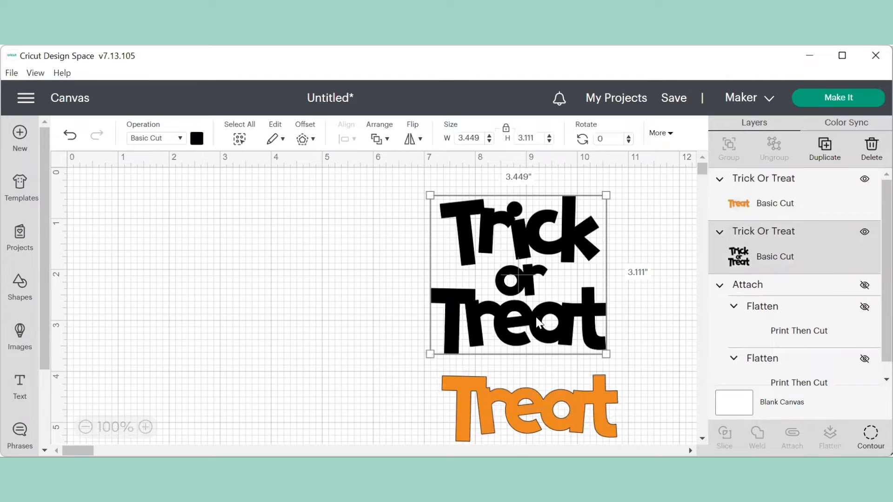
{"action": "left_click", "coordinate": [871, 435]}
- Hide the Treat contour and the circle inside its a, leaving only Trick or
{"action": "left_click", "coordinate": [871, 435]}
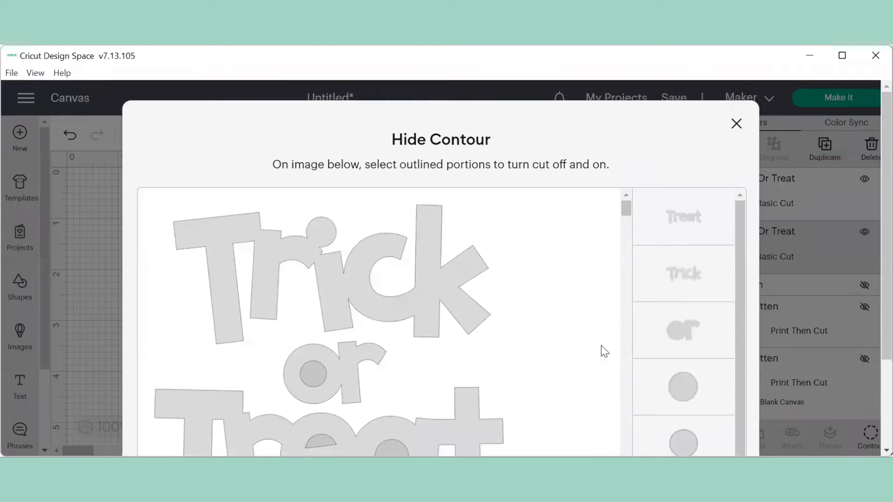
{"action": "scroll", "coordinate": [601, 352], "scroll_direction": "down", "scroll_amount": 3}
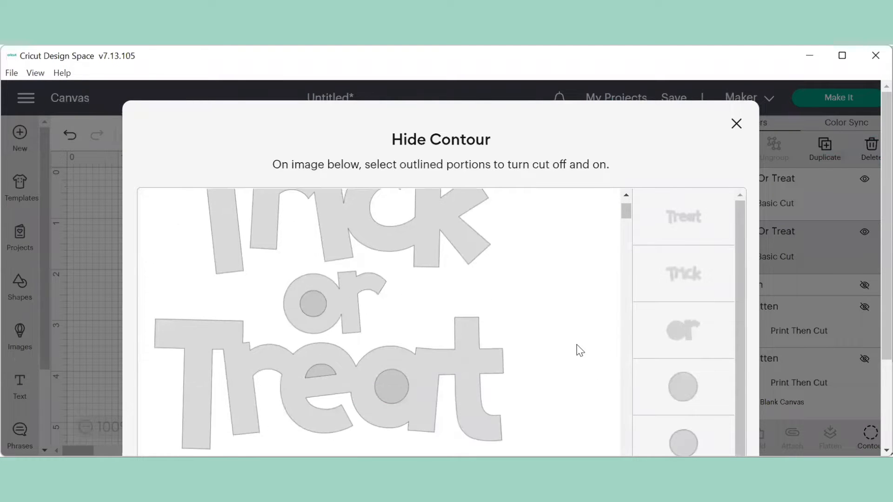
{"action": "left_click", "coordinate": [702, 237]}
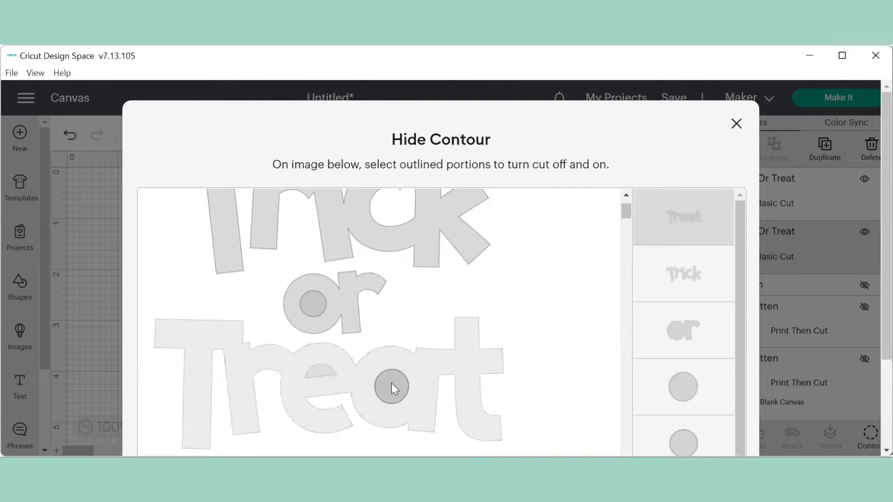
{"action": "scroll", "coordinate": [544, 330], "scroll_direction": "up", "scroll_amount": 3}
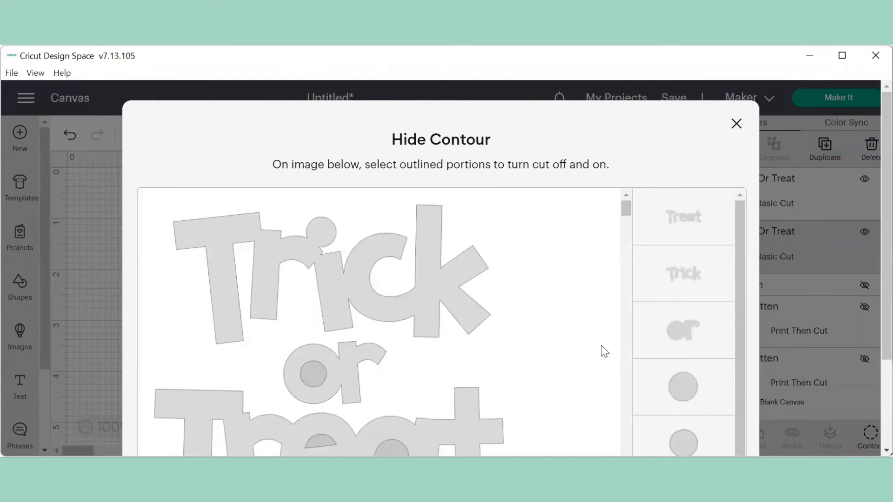
{"action": "scroll", "coordinate": [601, 352], "scroll_direction": "down", "scroll_amount": 3}
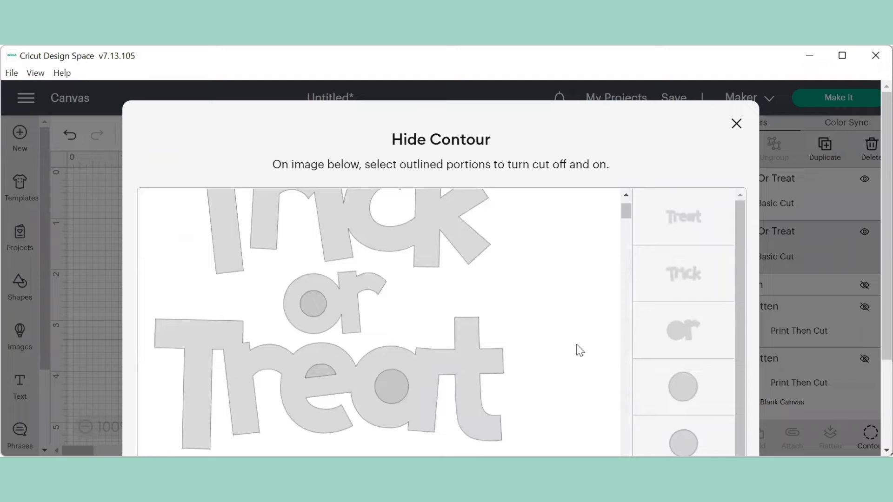
{"action": "left_click", "coordinate": [701, 237]}
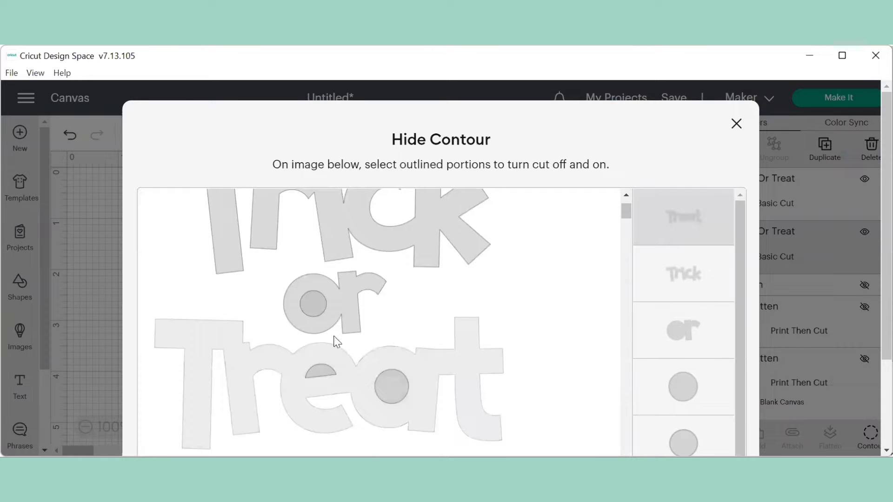
{"action": "left_click", "coordinate": [391, 384]}
{"action": "left_click", "coordinate": [737, 124]}
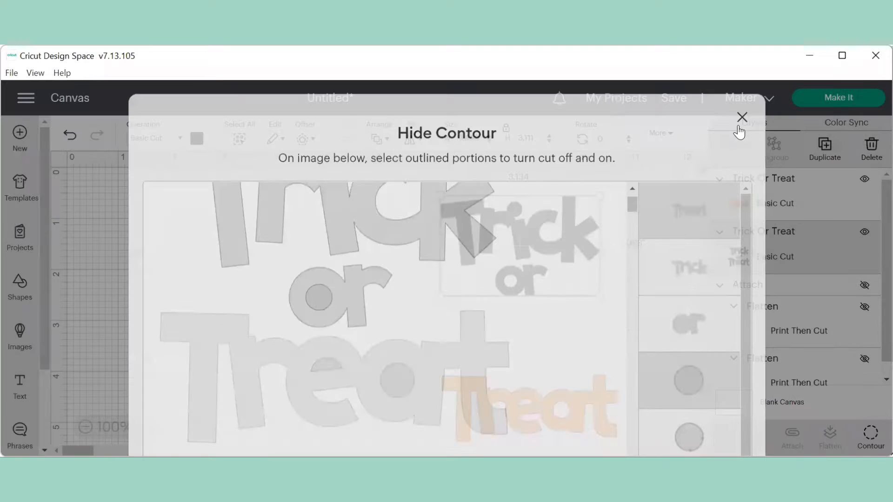
- Move the orange Treat up under Trick or and set its operation to Print Then Cut
{"action": "left_click_drag", "start_coordinate": [550, 424], "coordinate": [549, 339]}
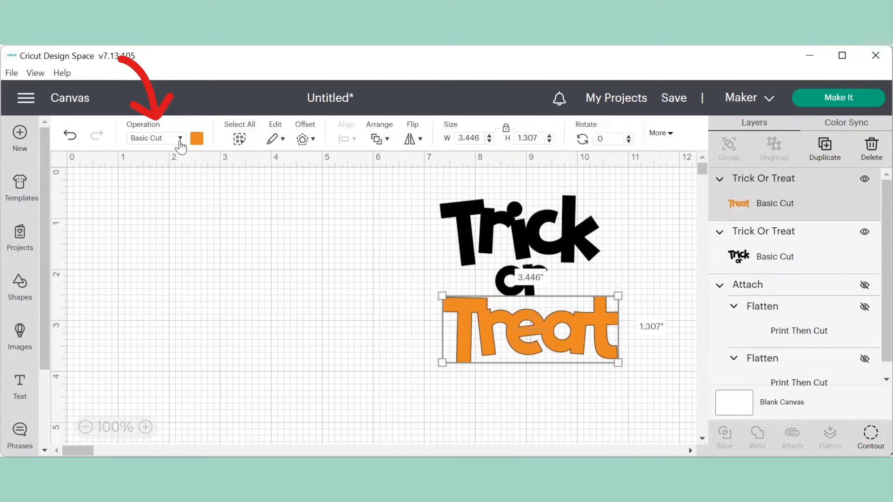
{"action": "left_click", "coordinate": [181, 140]}
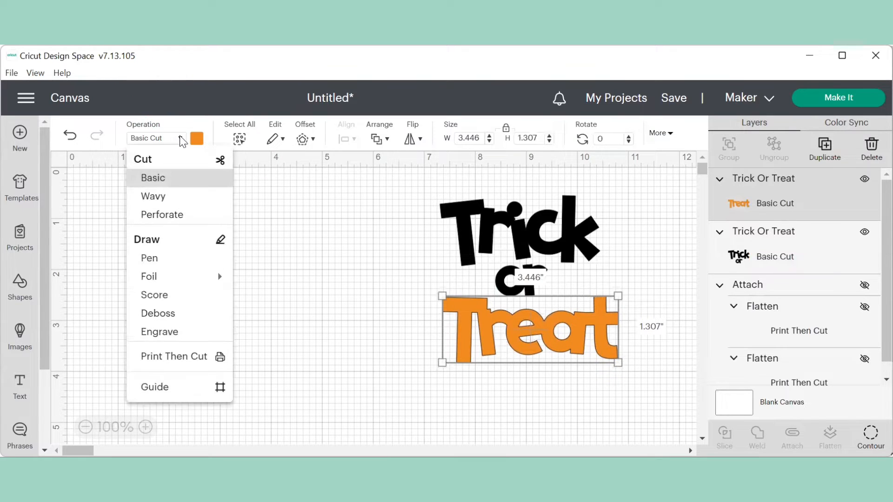
{"action": "left_click", "coordinate": [169, 358]}
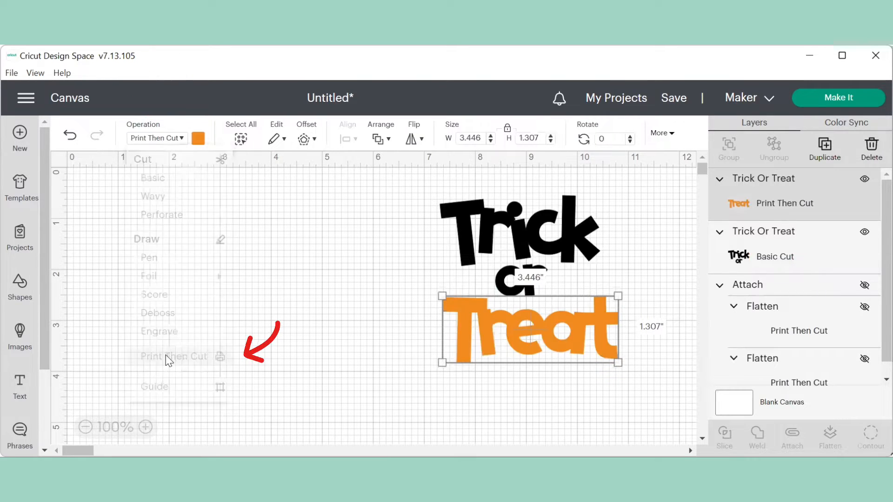
{"action": "left_click", "coordinate": [198, 138]}
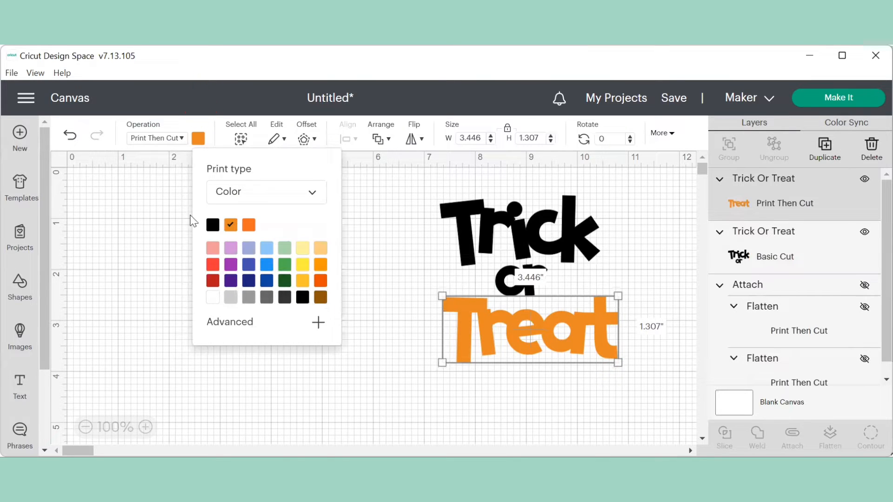
{"action": "left_click", "coordinate": [312, 193]}
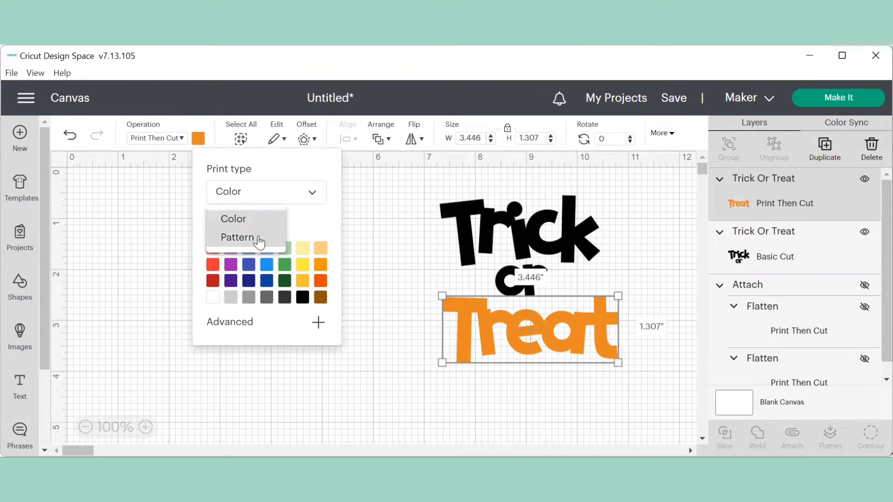
- Switch Treat's print type to Pattern and apply the cream pumpkin-dot pattern
{"action": "left_click", "coordinate": [257, 238]}
{"action": "left_click", "coordinate": [335, 356]}
{"action": "left_click", "coordinate": [335, 356]}
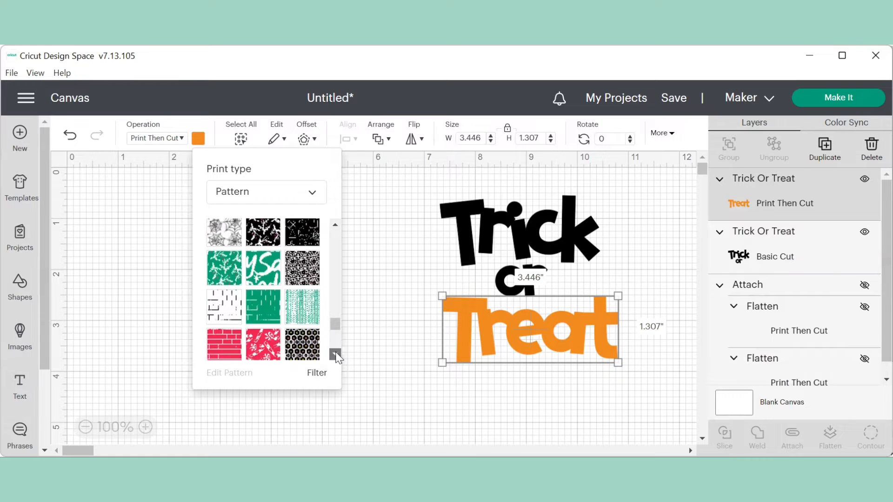
{"action": "left_click", "coordinate": [336, 357]}
{"action": "left_click", "coordinate": [335, 356]}
{"action": "left_click", "coordinate": [335, 356]}
{"action": "left_click", "coordinate": [335, 356]}
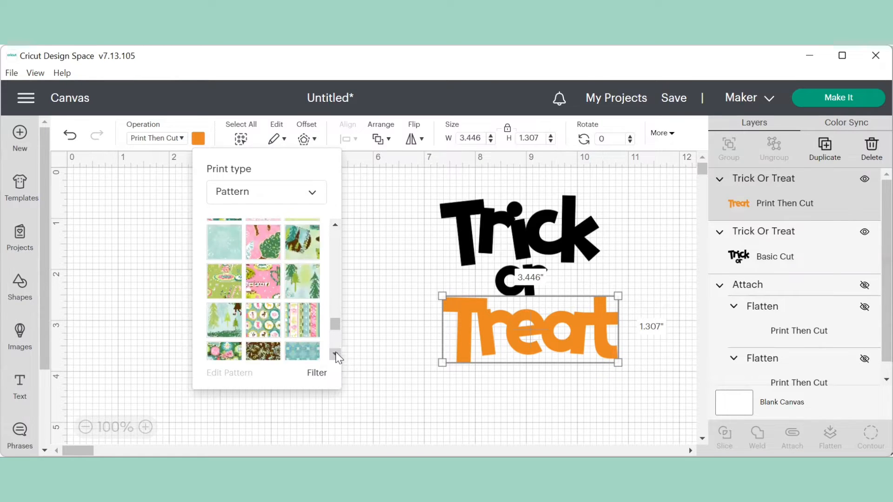
{"action": "left_click", "coordinate": [335, 356]}
{"action": "left_click", "coordinate": [336, 356]}
{"action": "left_click", "coordinate": [336, 356]}
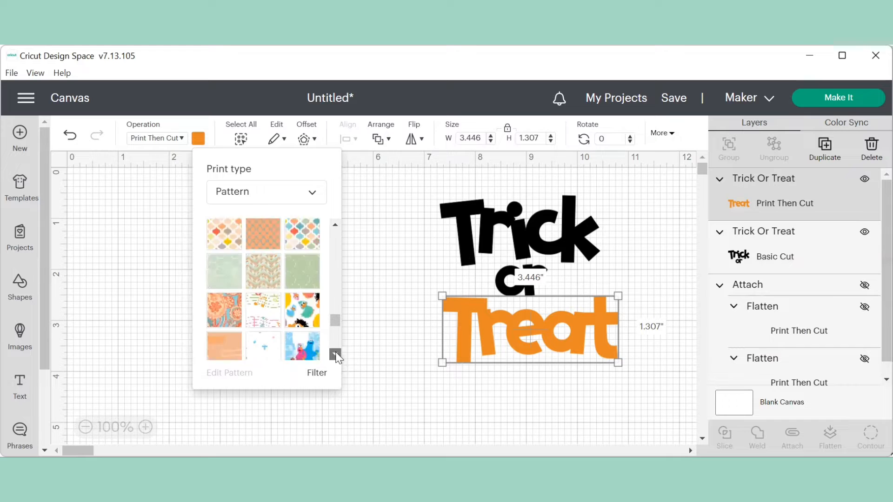
{"action": "left_click", "coordinate": [335, 355]}
{"action": "left_click", "coordinate": [336, 356]}
{"action": "left_click", "coordinate": [336, 355]}
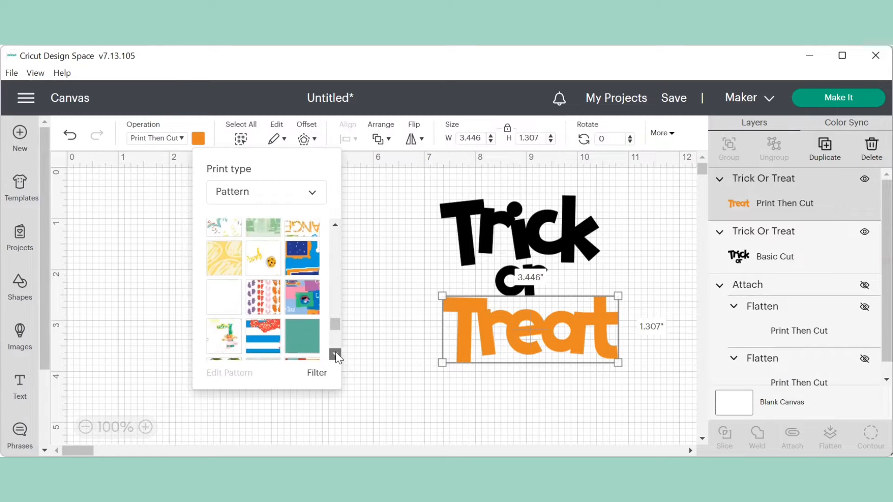
{"action": "left_click", "coordinate": [335, 355]}
{"action": "left_click", "coordinate": [335, 356]}
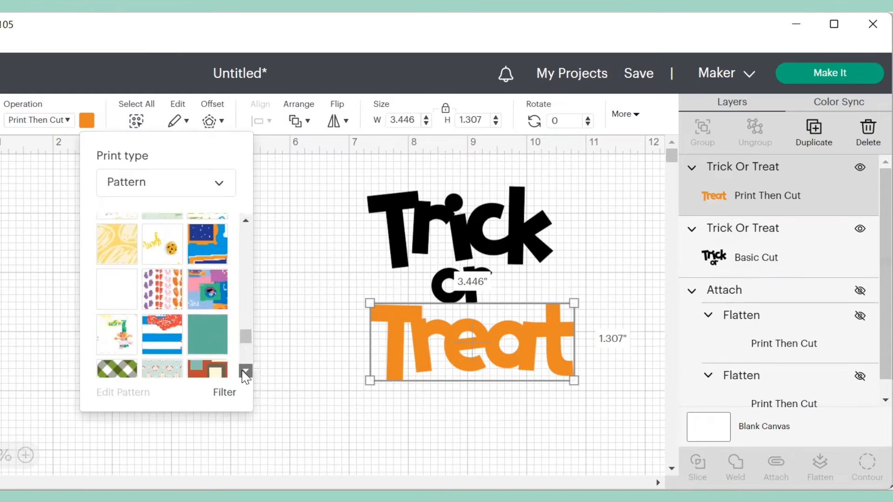
{"action": "left_click", "coordinate": [245, 371]}
{"action": "left_click", "coordinate": [245, 371]}
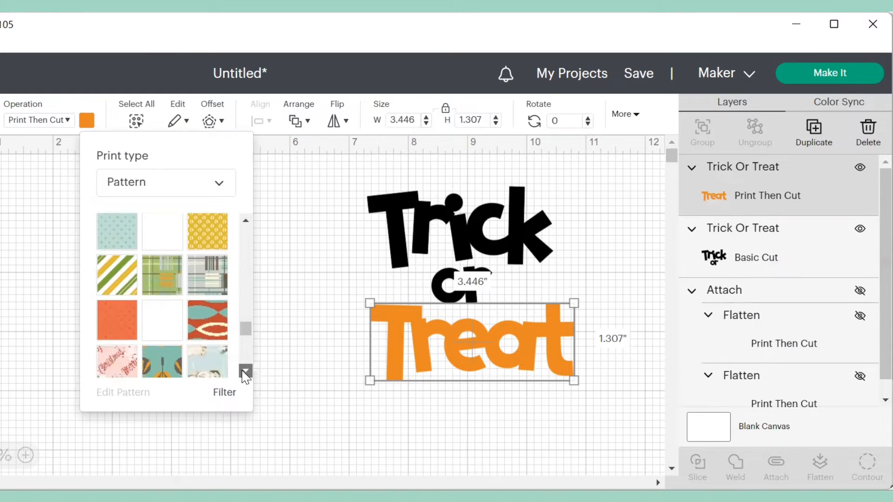
{"action": "left_click", "coordinate": [246, 371]}
{"action": "left_click", "coordinate": [246, 371]}
{"action": "left_click", "coordinate": [245, 371]}
{"action": "left_click", "coordinate": [245, 371]}
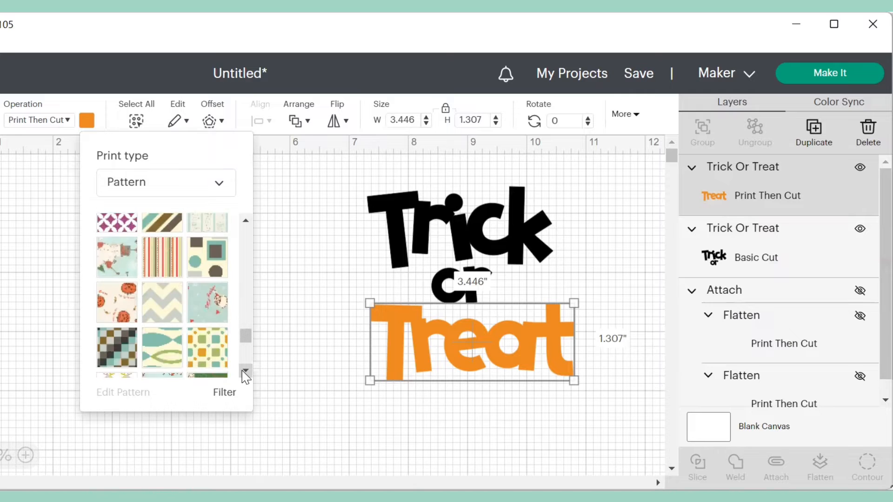
{"action": "left_click", "coordinate": [246, 372]}
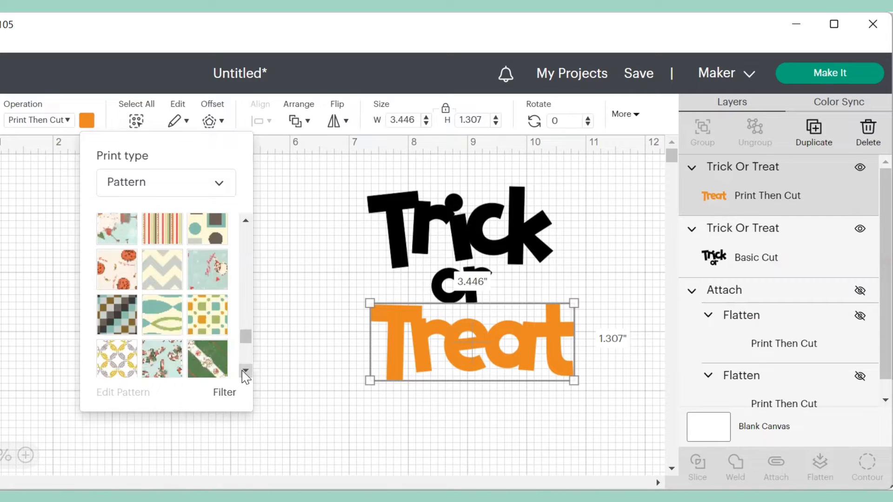
{"action": "left_click", "coordinate": [119, 276]}
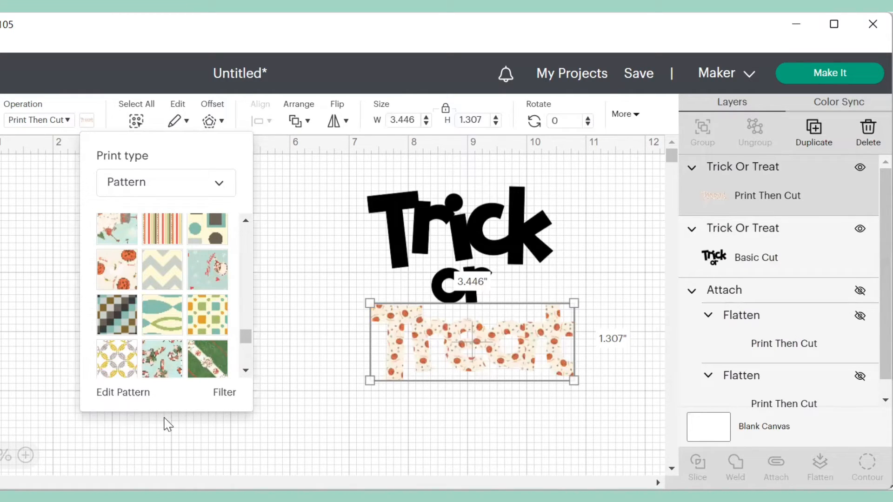
- Raise the Treat pattern's scale to 209 in Edit Pattern
{"action": "left_click", "coordinate": [125, 393]}
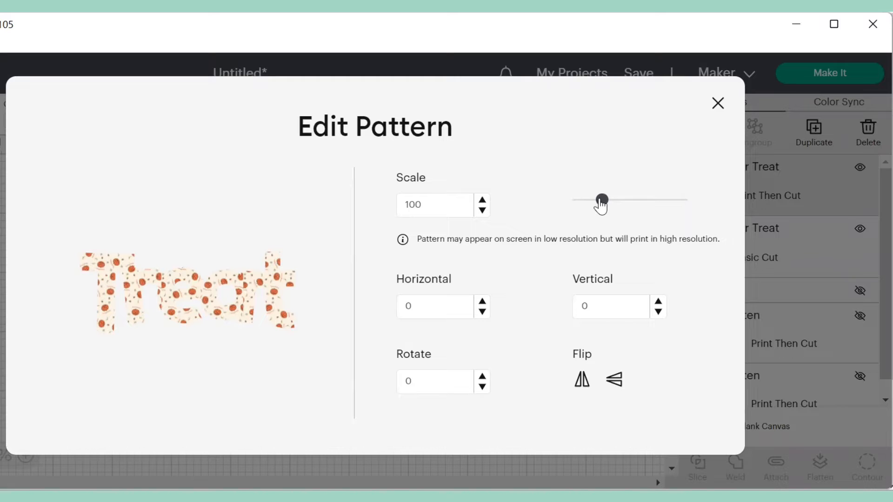
{"action": "left_click_drag", "start_coordinate": [601, 206], "coordinate": [631, 208]}
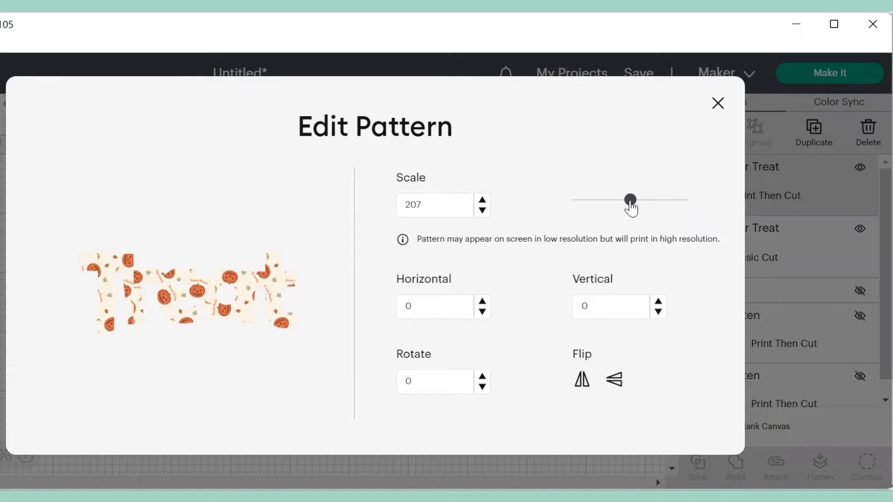
{"action": "left_click_drag", "start_coordinate": [631, 209], "coordinate": [633, 210]}
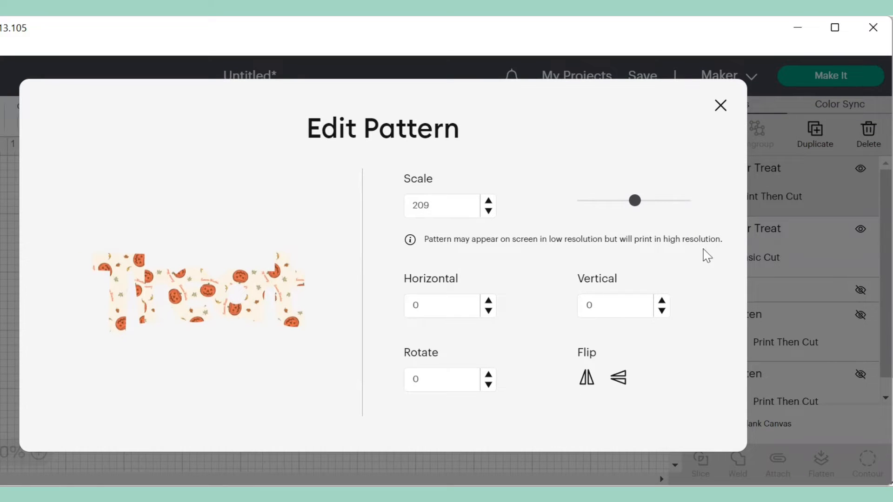
{"action": "left_click", "coordinate": [721, 111]}
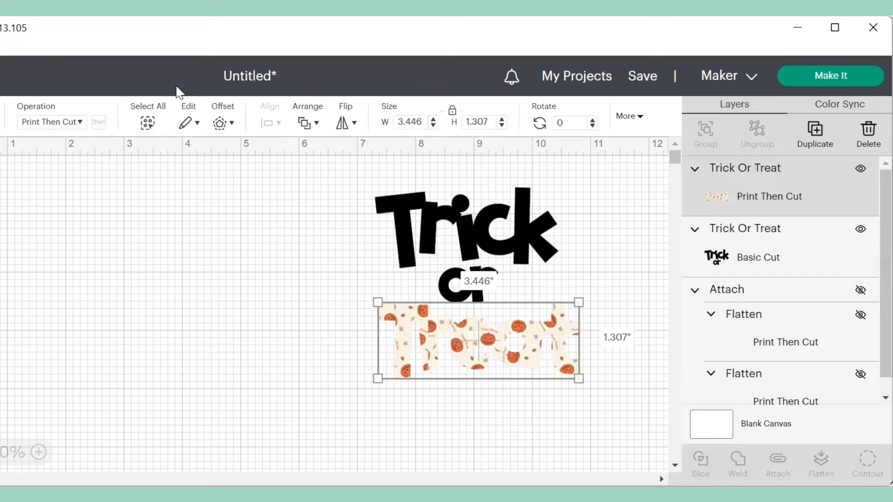
- Preview a rounded 0.042 in offset around the patterned Treat
{"action": "left_click", "coordinate": [217, 124]}
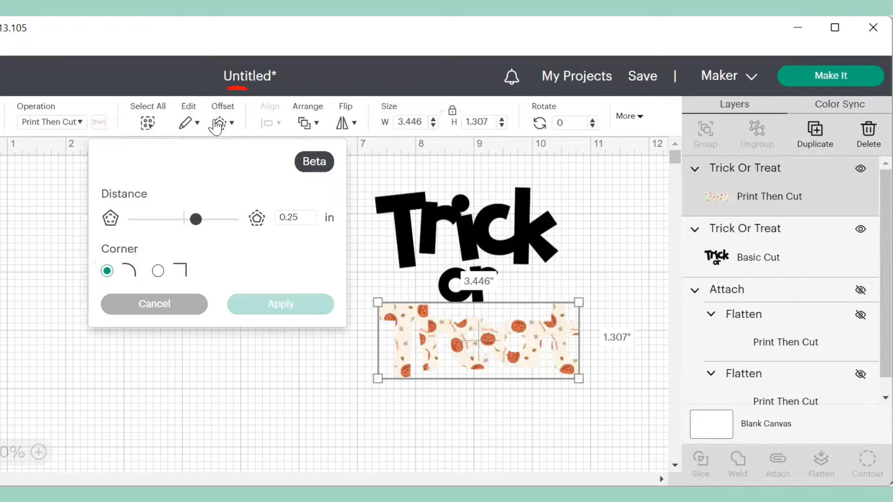
{"action": "left_click", "coordinate": [194, 221]}
{"action": "left_click_drag", "start_coordinate": [195, 228], "coordinate": [187, 228]}
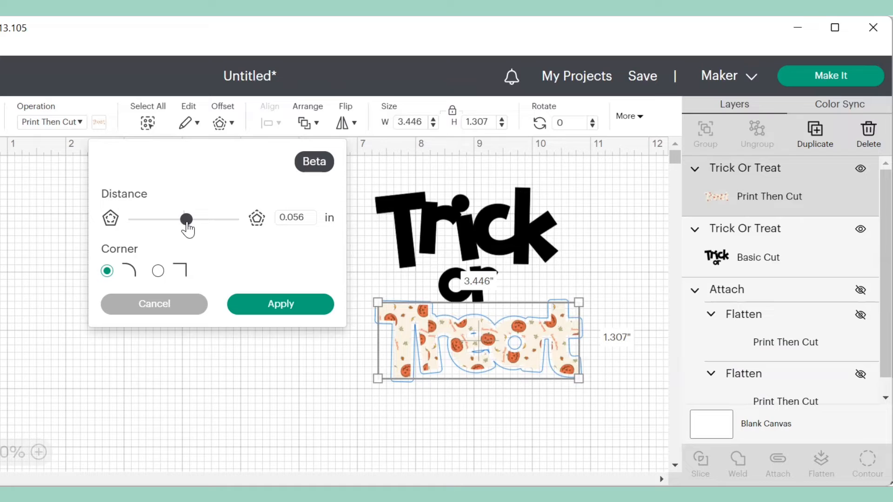
{"action": "left_click_drag", "start_coordinate": [186, 224], "coordinate": [185, 224]}
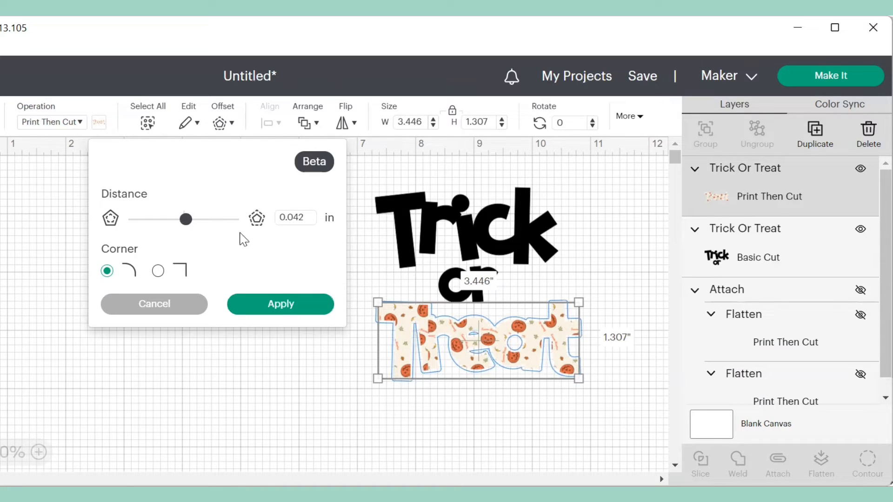
- Apply Treat's offset outline, then set Trick or's operation to Print Then Cut
{"action": "left_click", "coordinate": [280, 305]}
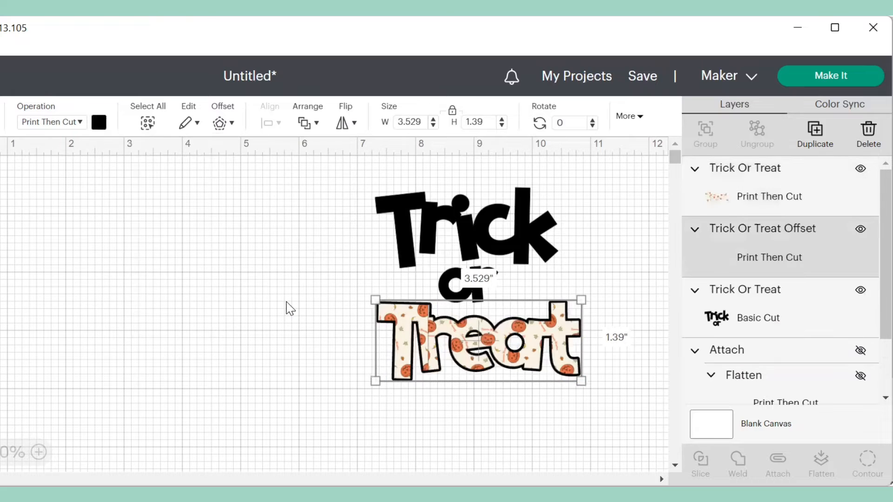
{"action": "left_click", "coordinate": [499, 231]}
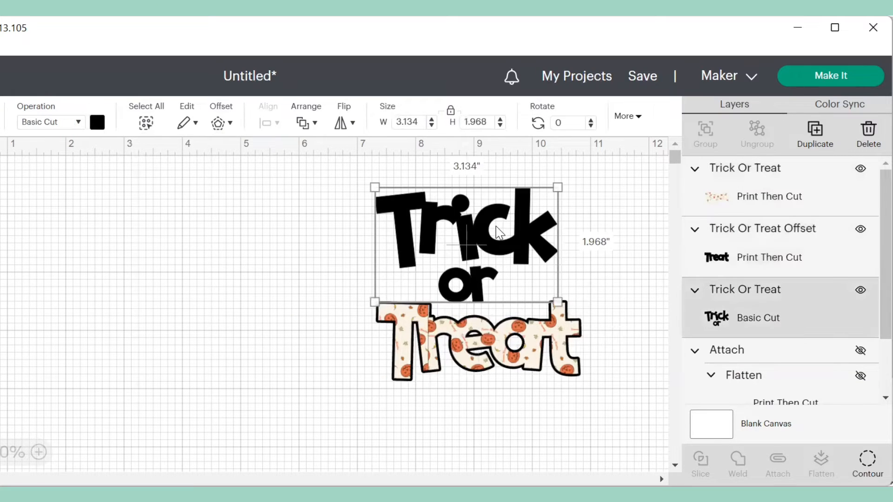
{"action": "left_click", "coordinate": [81, 124]}
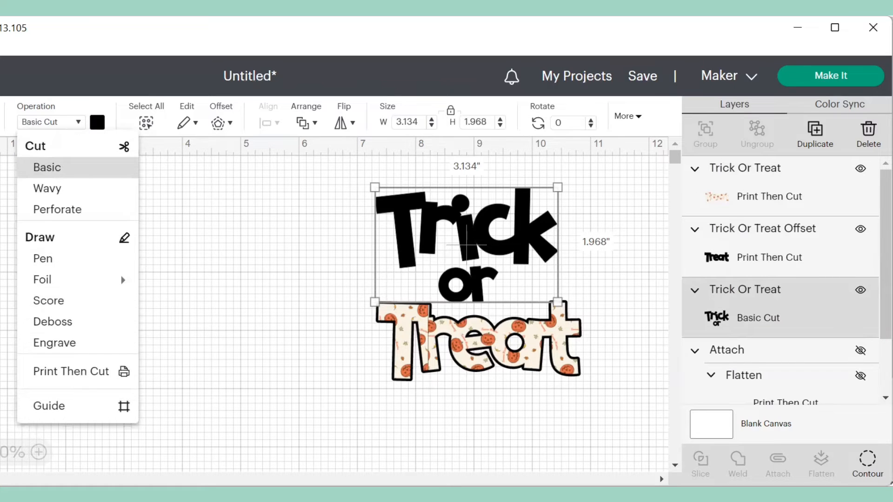
{"action": "left_click", "coordinate": [63, 374]}
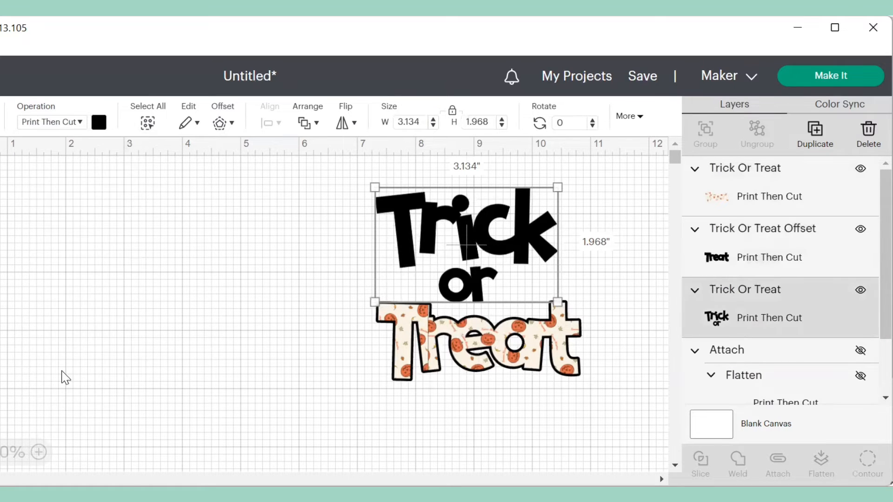
- Change Trick or's print type to Pattern and fill it with the black spiderweb pattern
{"action": "left_click", "coordinate": [98, 127]}
{"action": "left_click", "coordinate": [227, 187]}
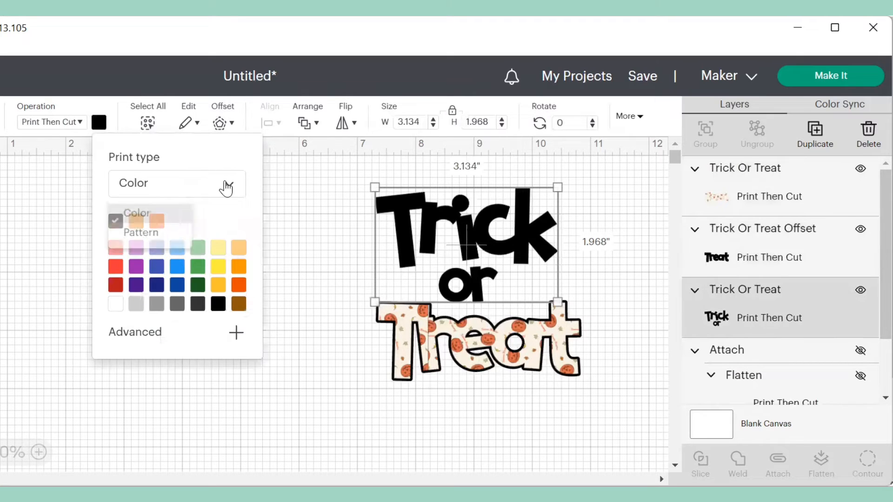
{"action": "left_click", "coordinate": [155, 236]}
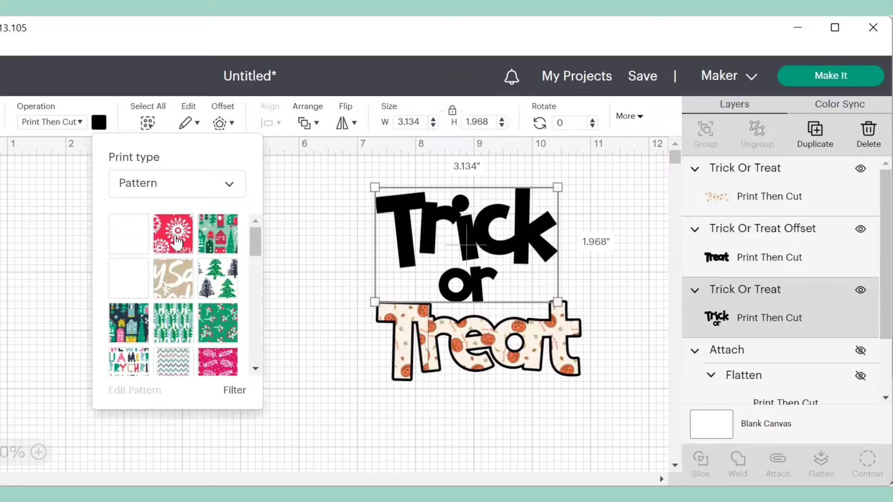
{"action": "left_click_drag", "start_coordinate": [258, 242], "coordinate": [257, 321]}
{"action": "left_click", "coordinate": [228, 286]}
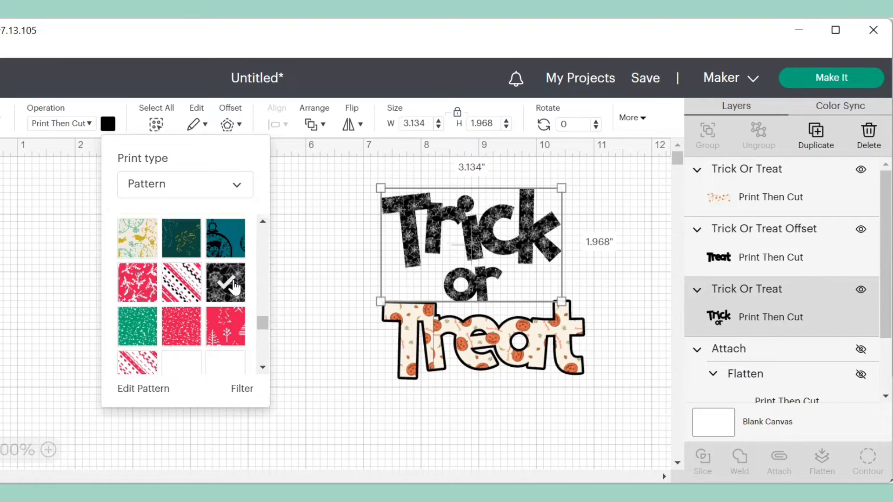
- Enlarge the spiderweb pattern on Trick or from scale 122 up to 157
{"action": "left_click", "coordinate": [150, 391]}
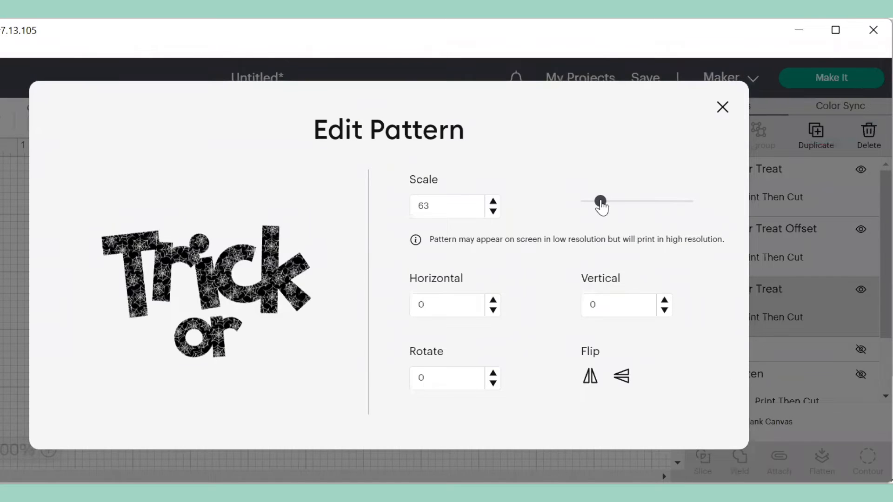
{"action": "left_click_drag", "start_coordinate": [601, 203], "coordinate": [614, 203]}
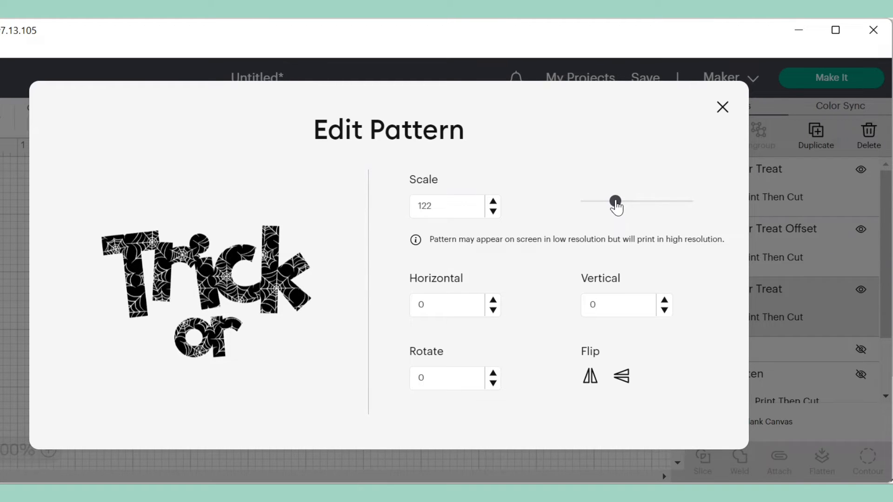
{"action": "left_click_drag", "start_coordinate": [616, 207], "coordinate": [625, 207]}
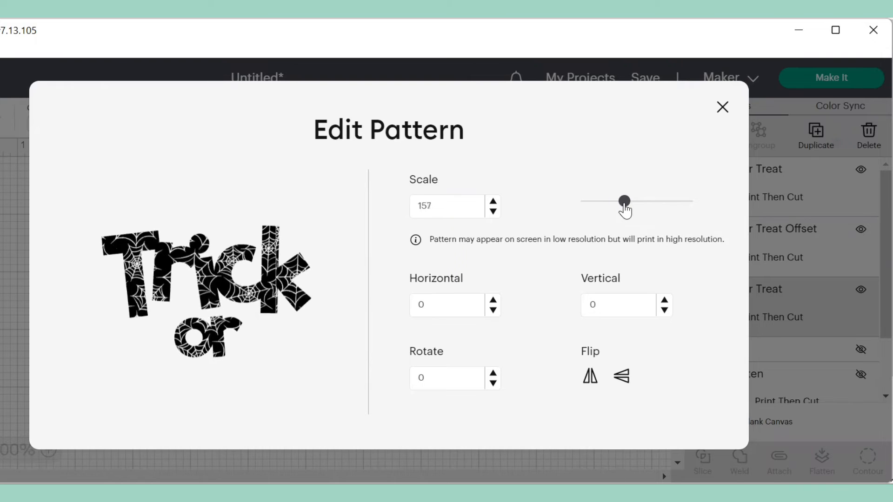
{"action": "left_click", "coordinate": [722, 109]}
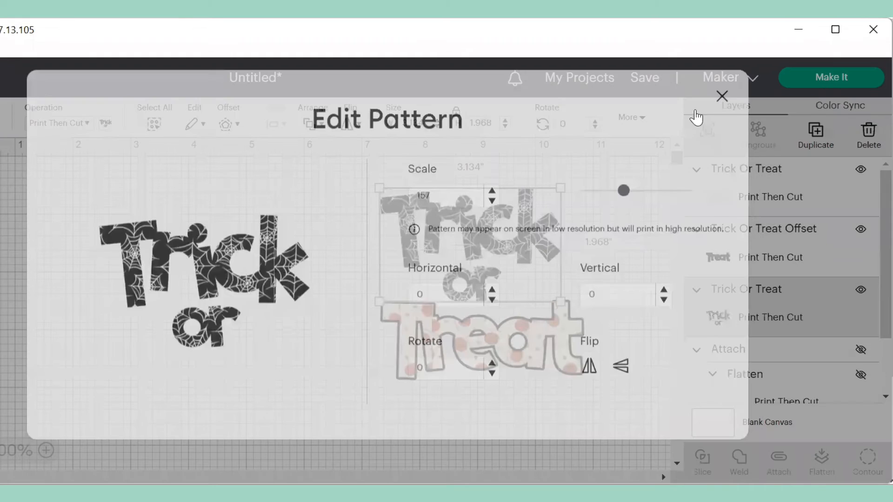
{"action": "left_click", "coordinate": [227, 125]}
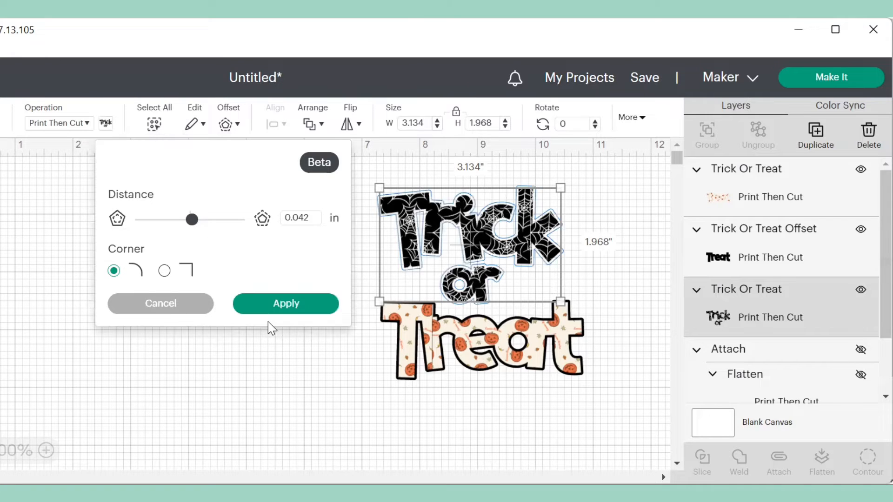
- Apply a 0.042 in offset to Trick or and colour the new outline orange
{"action": "left_click", "coordinate": [302, 307]}
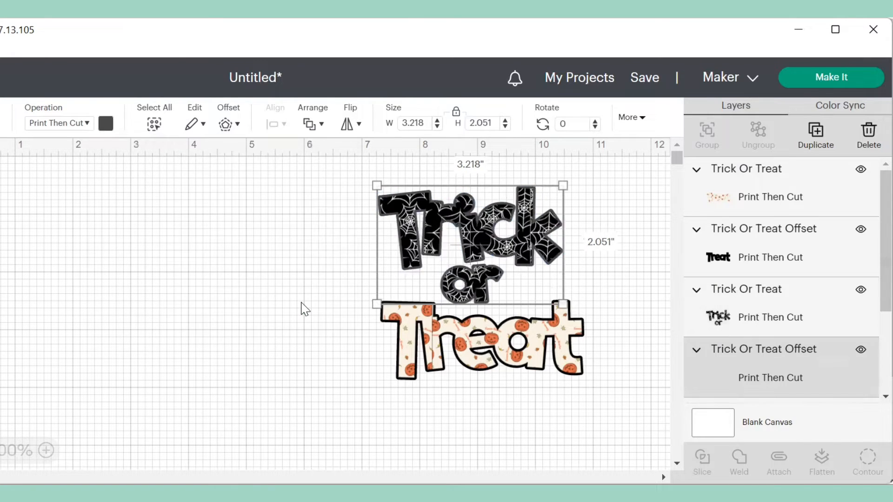
{"action": "left_click", "coordinate": [106, 123]}
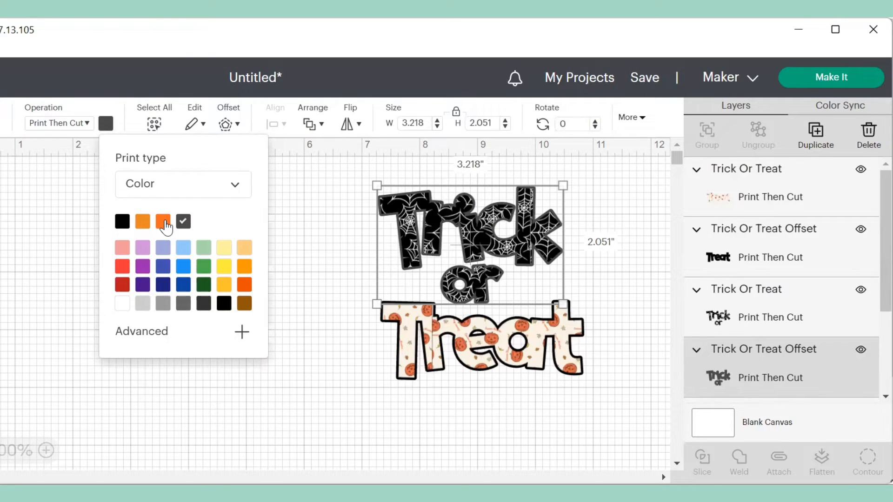
{"action": "left_click", "coordinate": [164, 224]}
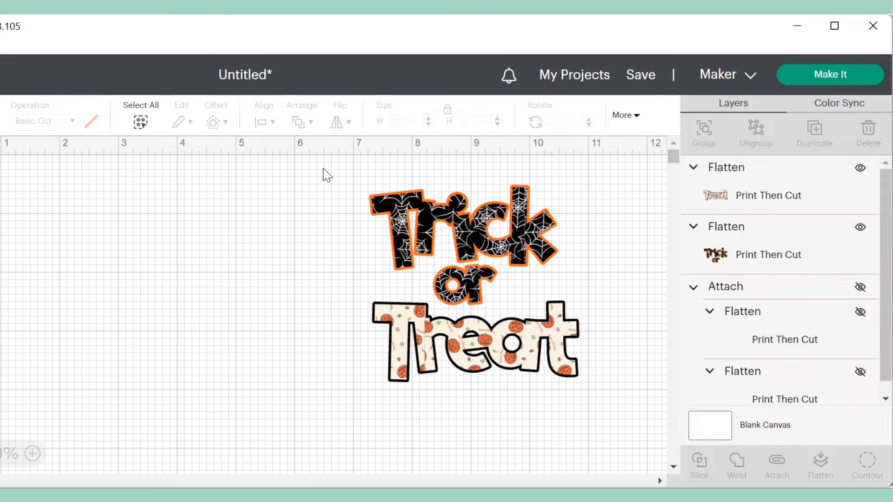
- Center Trick or and Treat horizontally
{"action": "left_click_drag", "start_coordinate": [324, 170], "coordinate": [603, 416]}
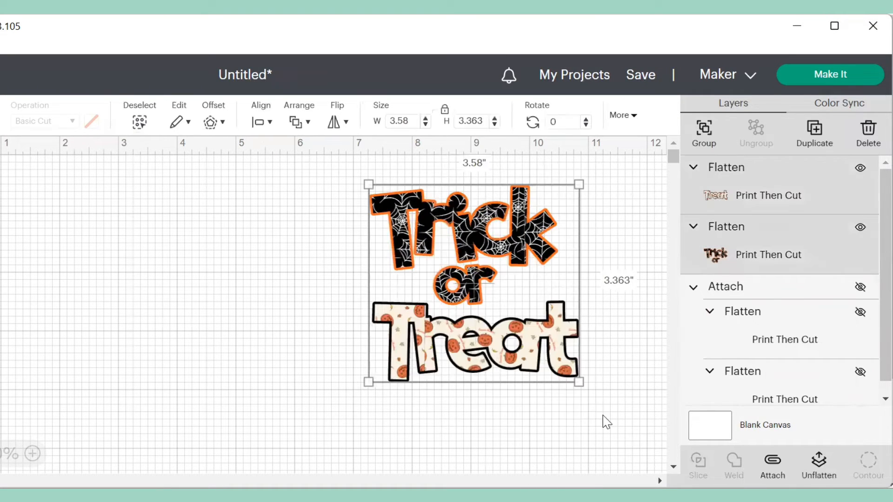
{"action": "left_click", "coordinate": [261, 120]}
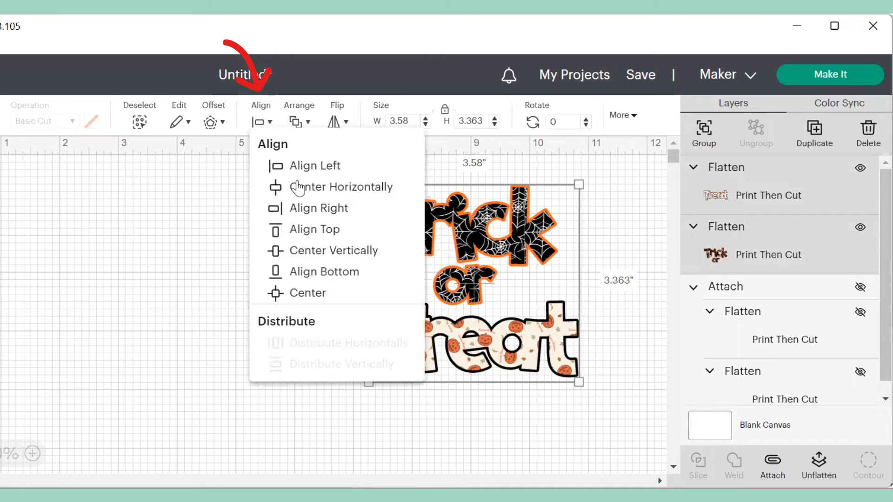
{"action": "left_click", "coordinate": [278, 187]}
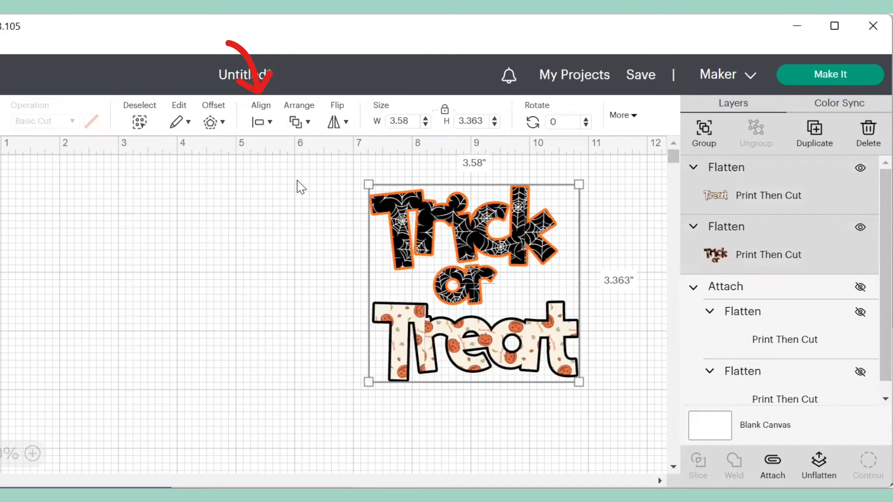
- Nudge Treat up two steps and attach both words into one 3.529 × 3.253 in group
{"action": "left_click", "coordinate": [483, 413]}
{"action": "left_click", "coordinate": [494, 352]}
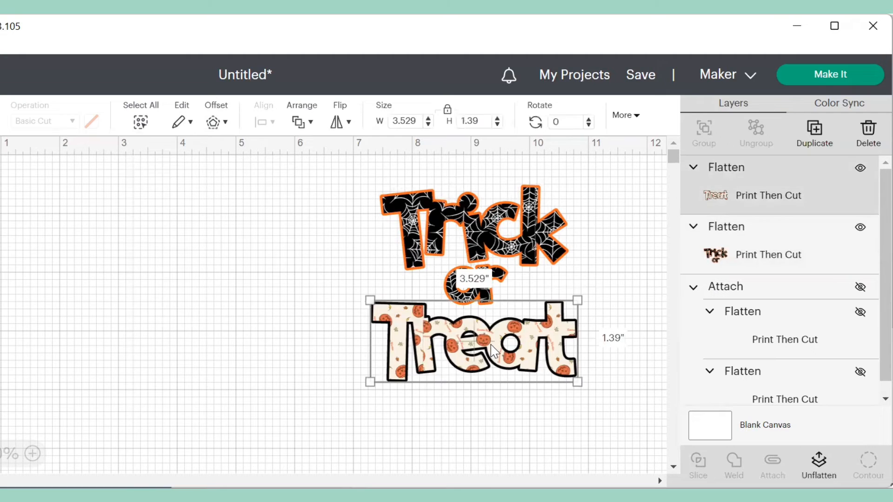
{"action": "key", "text": "Up"}
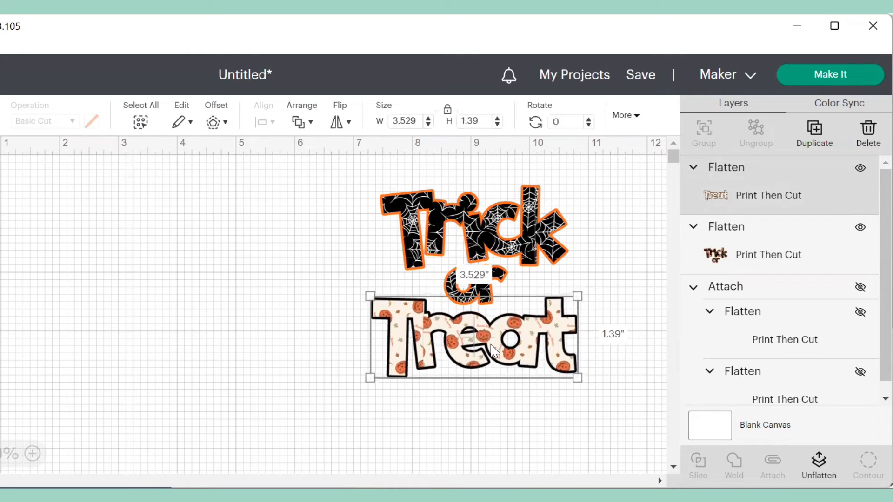
{"action": "key", "text": "Up"}
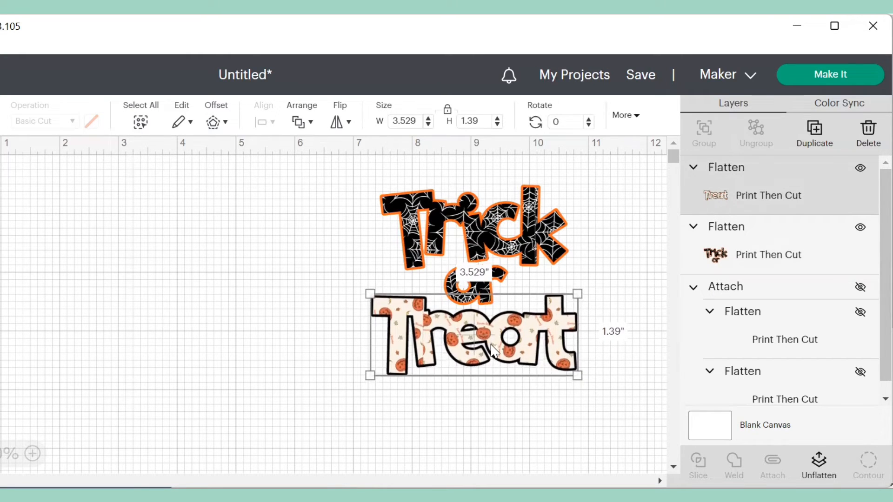
{"action": "left_click", "coordinate": [556, 447]}
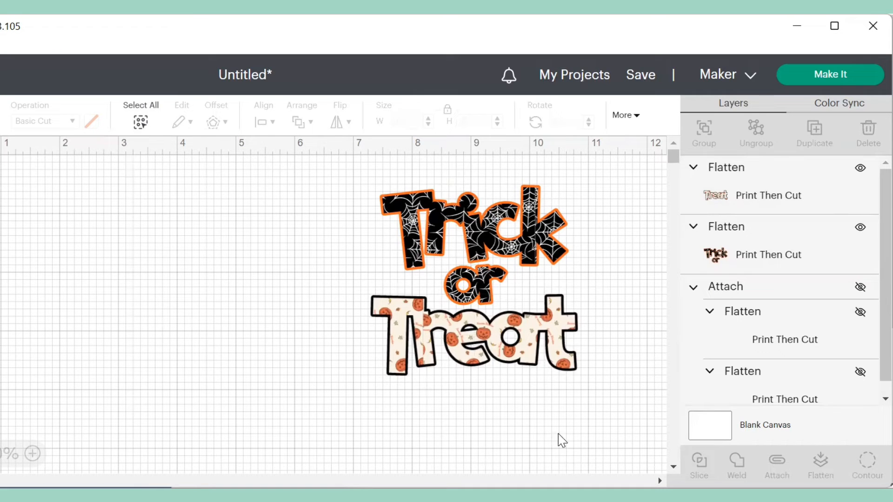
{"action": "left_click_drag", "start_coordinate": [354, 170], "coordinate": [610, 411]}
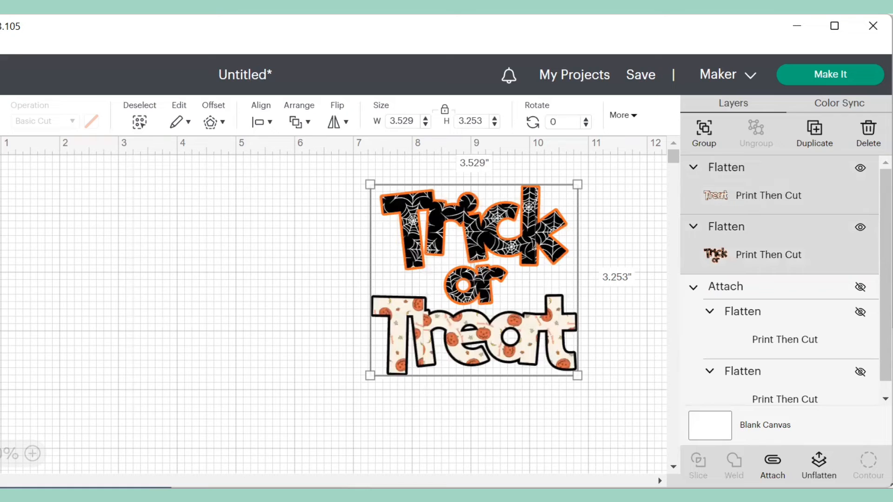
{"action": "left_click", "coordinate": [772, 463]}
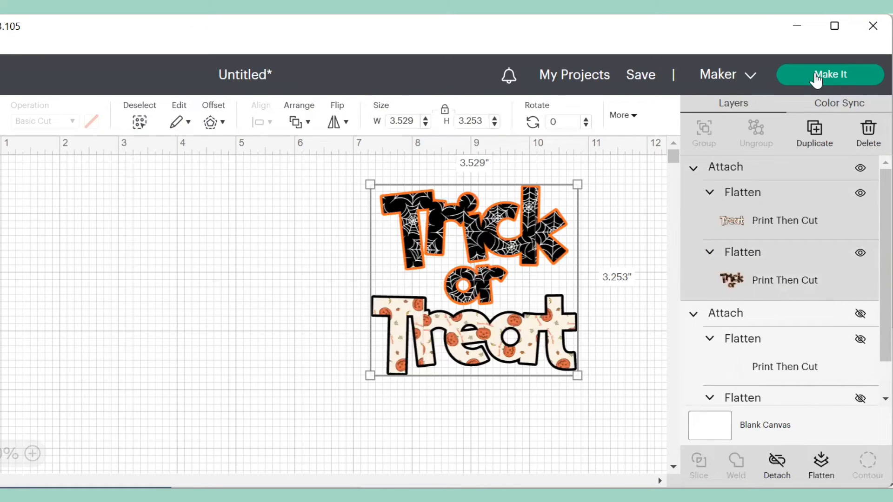
- Start Make It, check the mat preview, and continue to the Letter-paper print step
{"action": "left_click", "coordinate": [816, 77]}
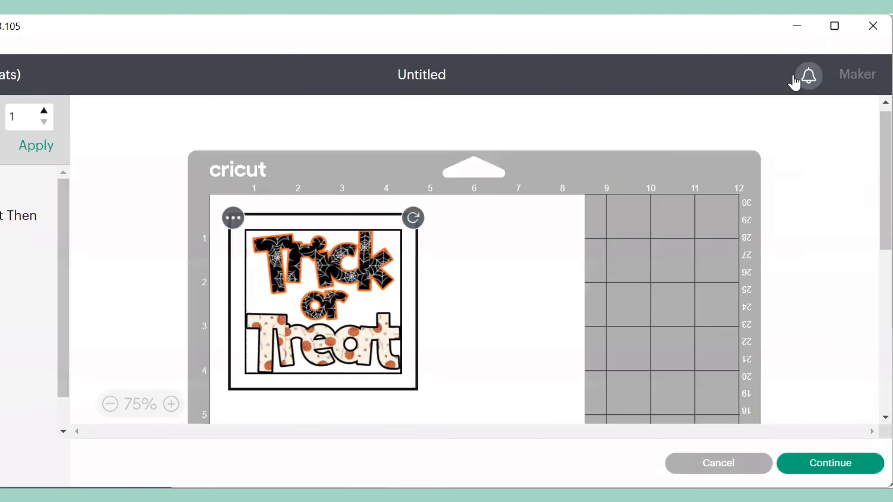
{"action": "left_click", "coordinate": [526, 403]}
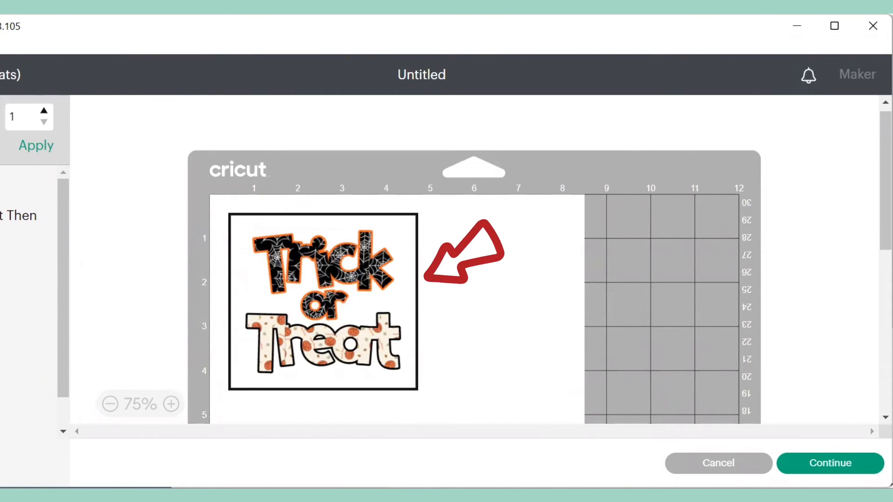
{"action": "left_click", "coordinate": [830, 463]}
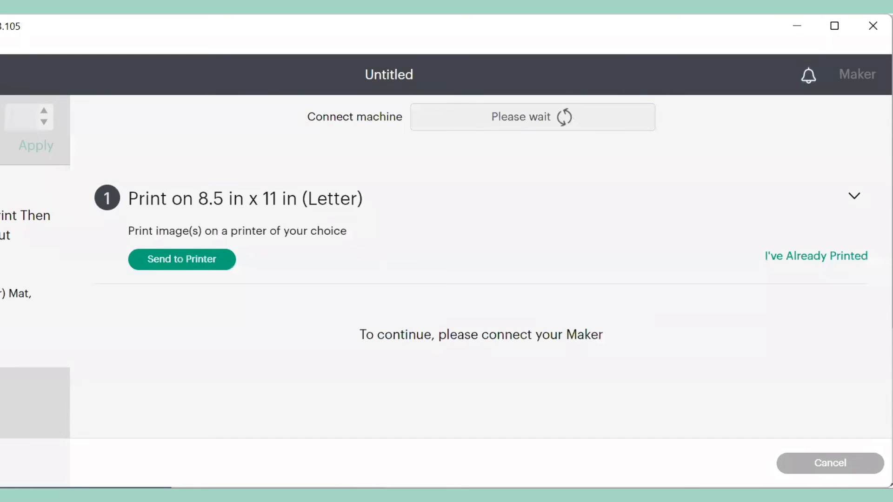
- Send the Trick or Treat design to HP Smart Printing with Use System Dialog enabled and print
{"action": "left_click", "coordinate": [174, 261]}
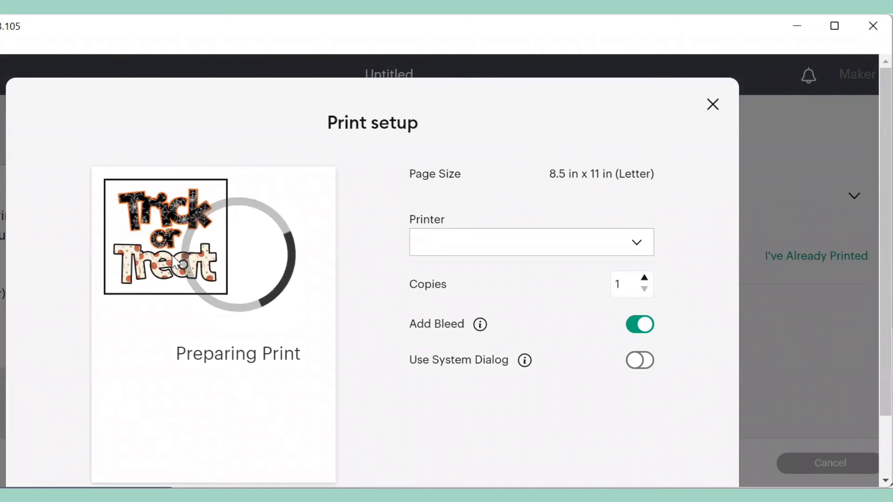
{"action": "left_click", "coordinate": [637, 368]}
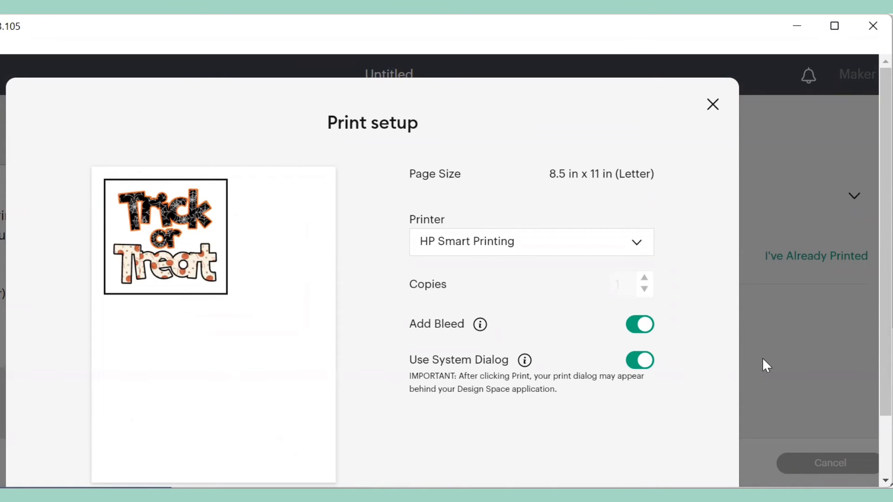
{"action": "scroll", "coordinate": [763, 359], "scroll_direction": "down", "scroll_amount": 2}
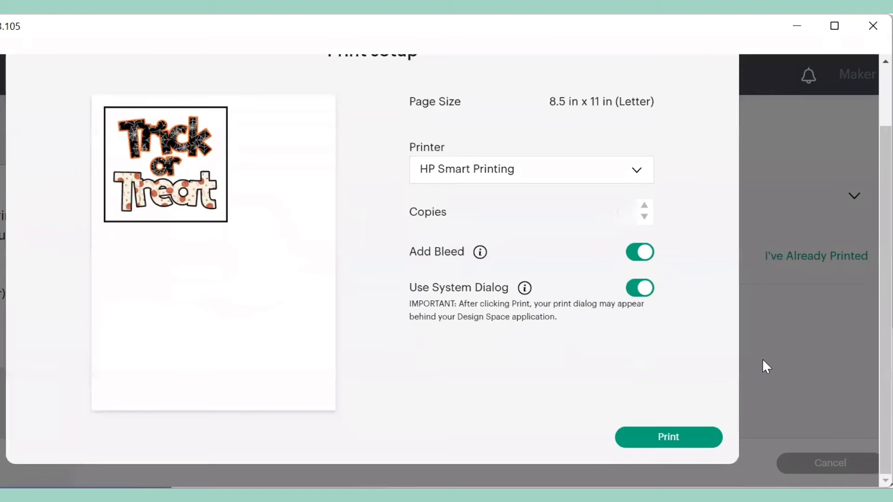
{"action": "left_click", "coordinate": [654, 446]}
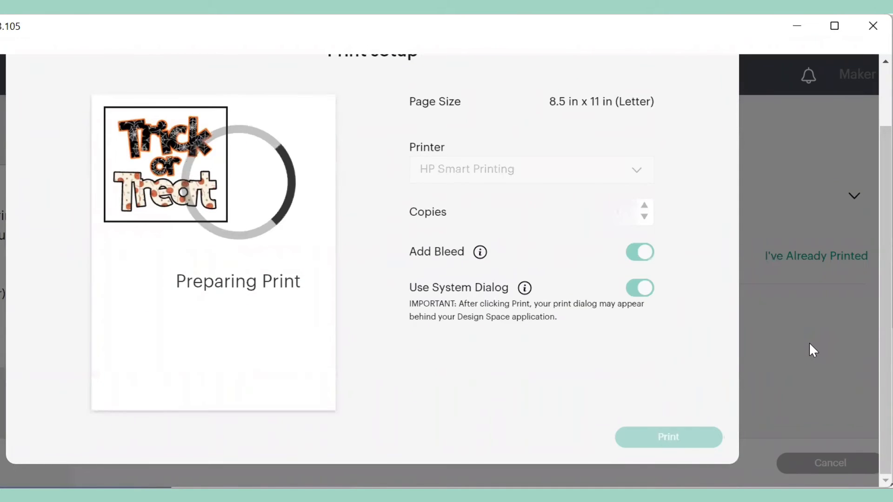